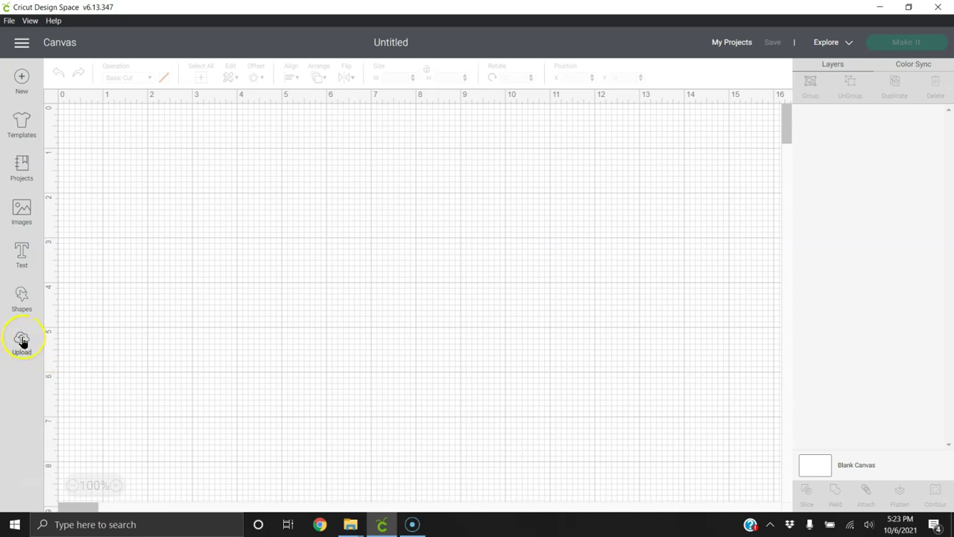
- Start a new image upload and load the GraceandHustle sticker sheet image from the GRACE AND HUSTLE folder
left_click(21, 344)
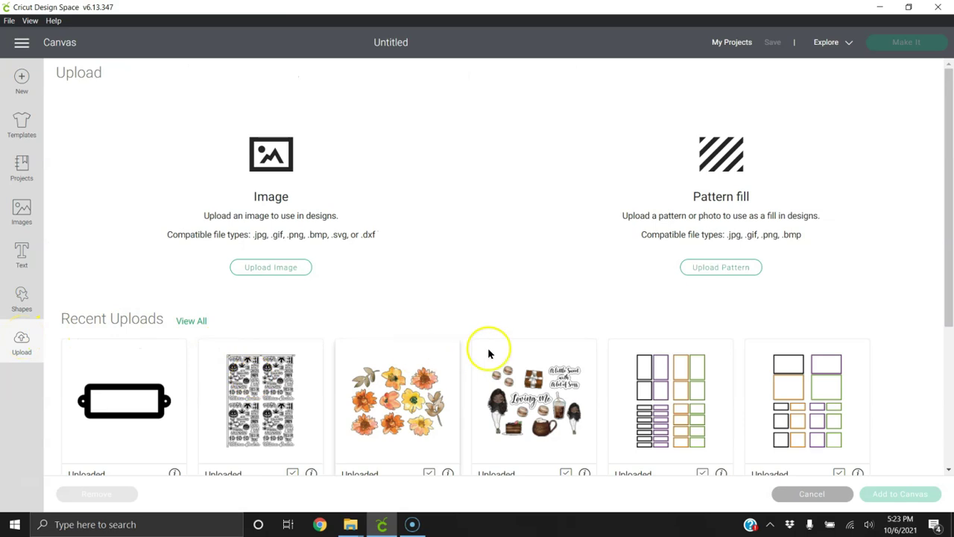
scroll(612, 347, "down", 3)
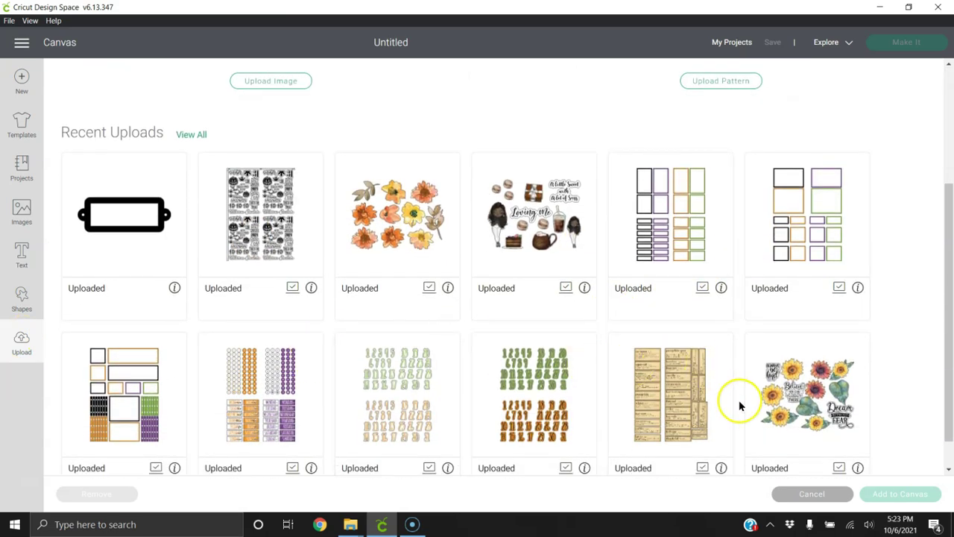
scroll(313, 418, "down", 2)
scroll(304, 407, "up", 5)
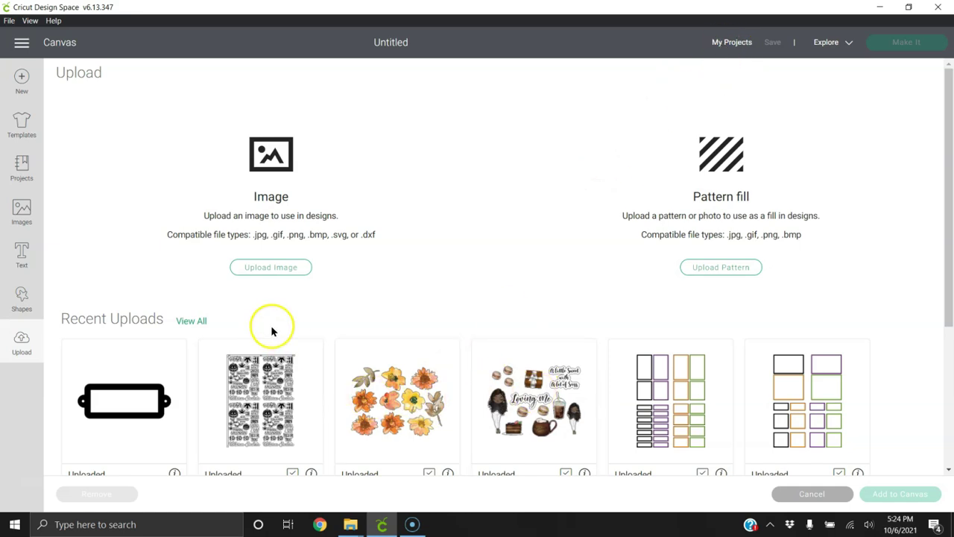
scroll(340, 383, "down", 3)
scroll(341, 383, "up", 3)
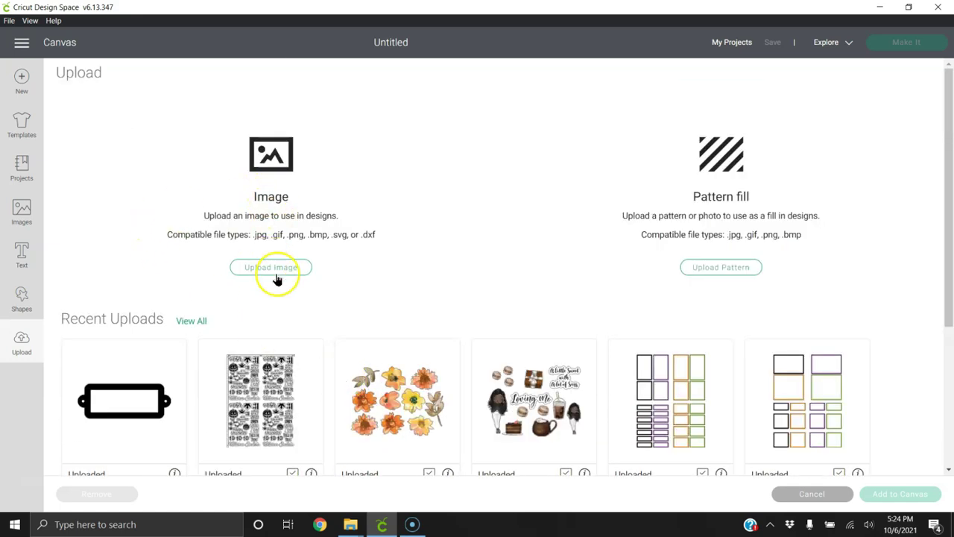
left_click(281, 277)
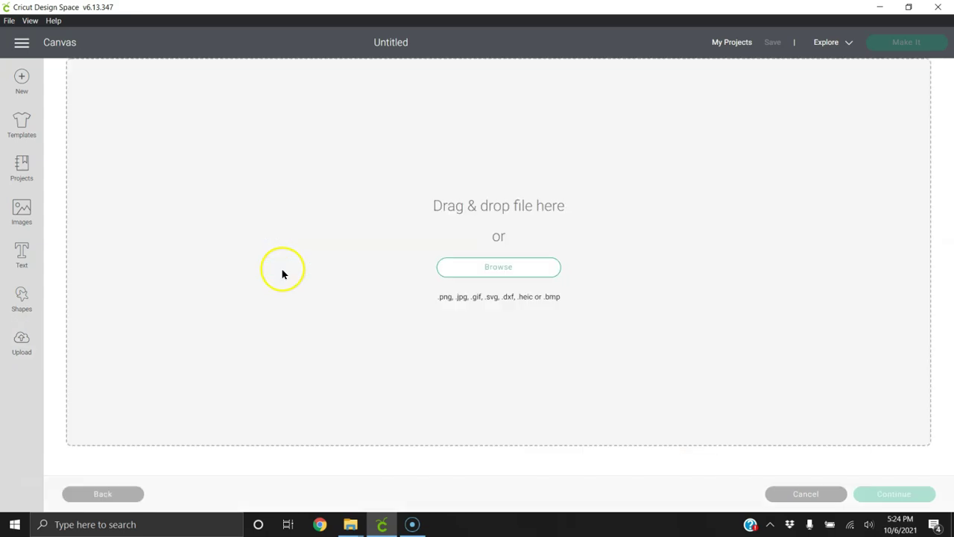
left_click(513, 270)
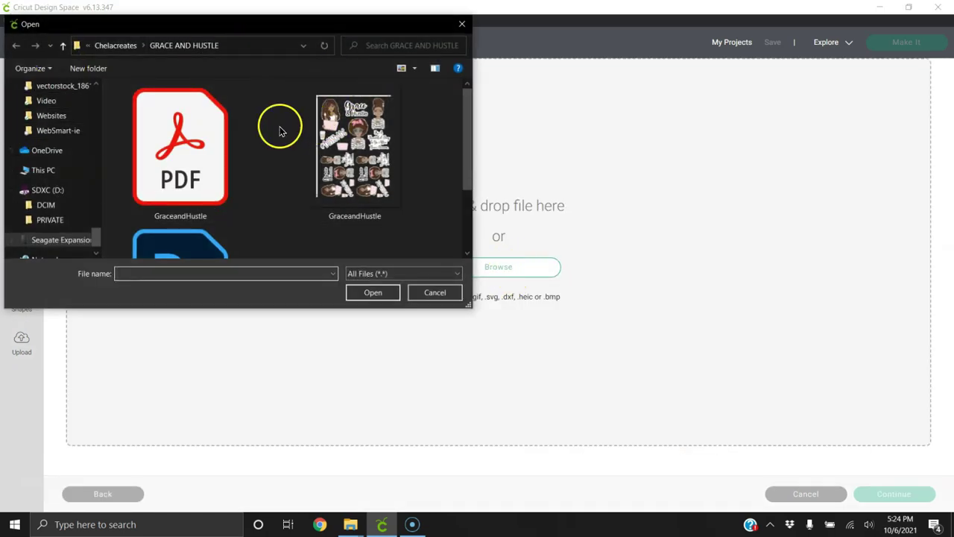
left_click(349, 151)
left_click(373, 292)
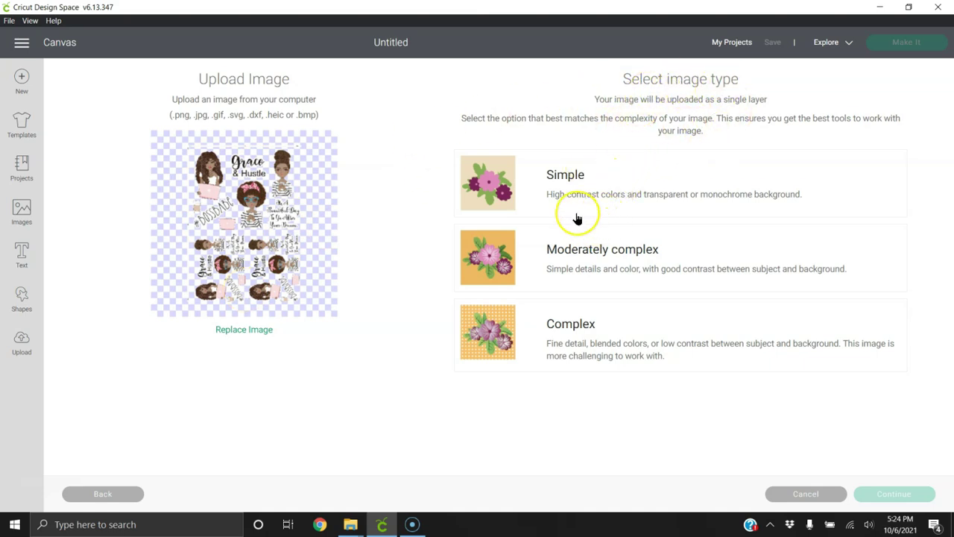
- Set the image type to Complex and inspect the artwork and its transparent background in the Select & erase editor
left_click(569, 331)
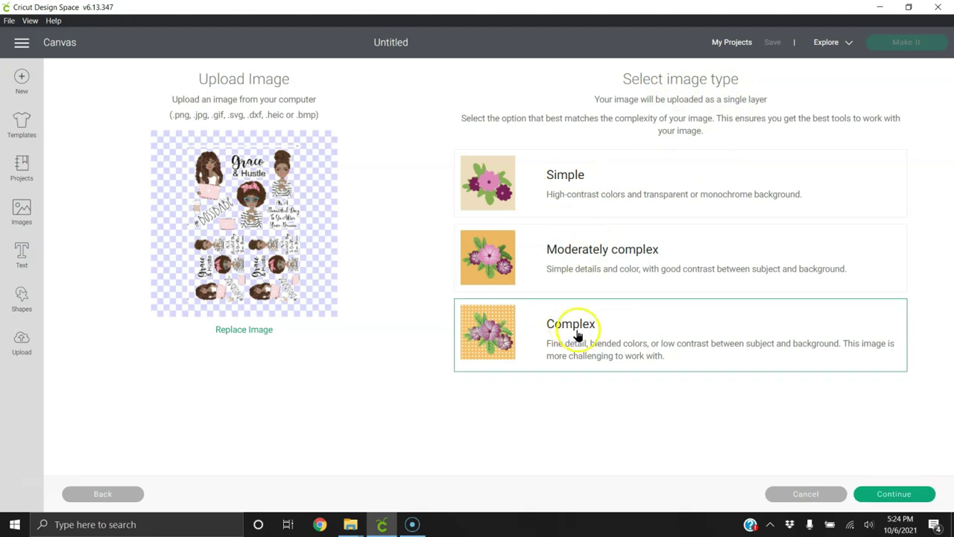
left_click(896, 496)
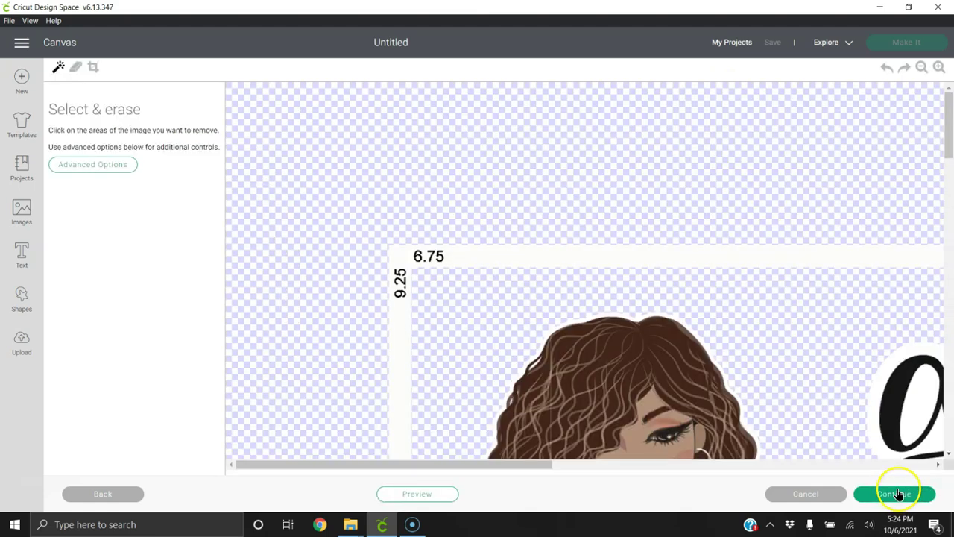
scroll(560, 348, "down", 8)
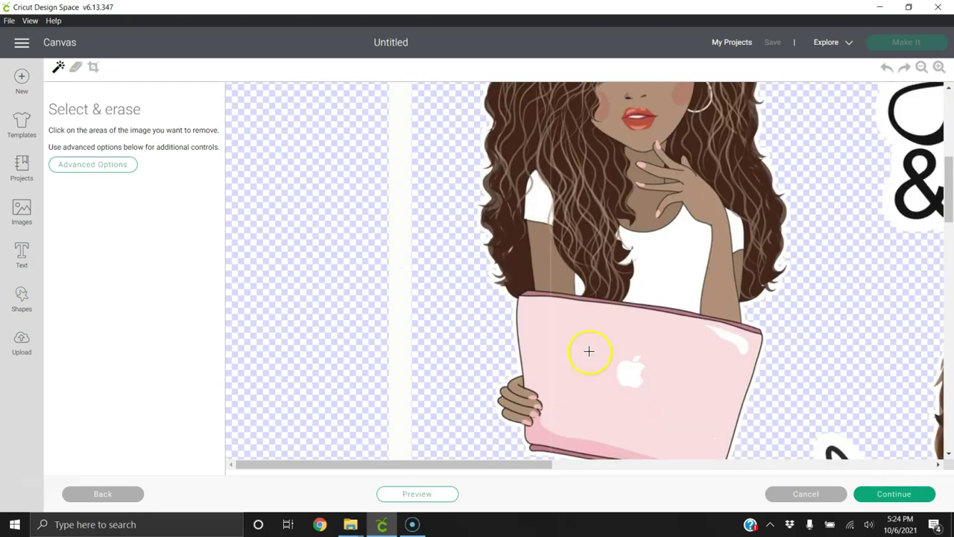
scroll(628, 353, "up", 6)
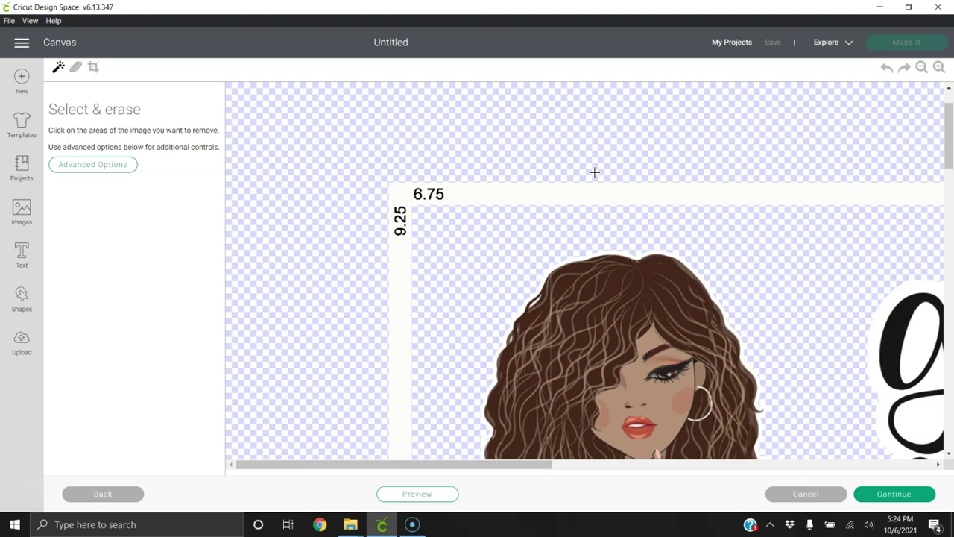
scroll(809, 220, "down", 10)
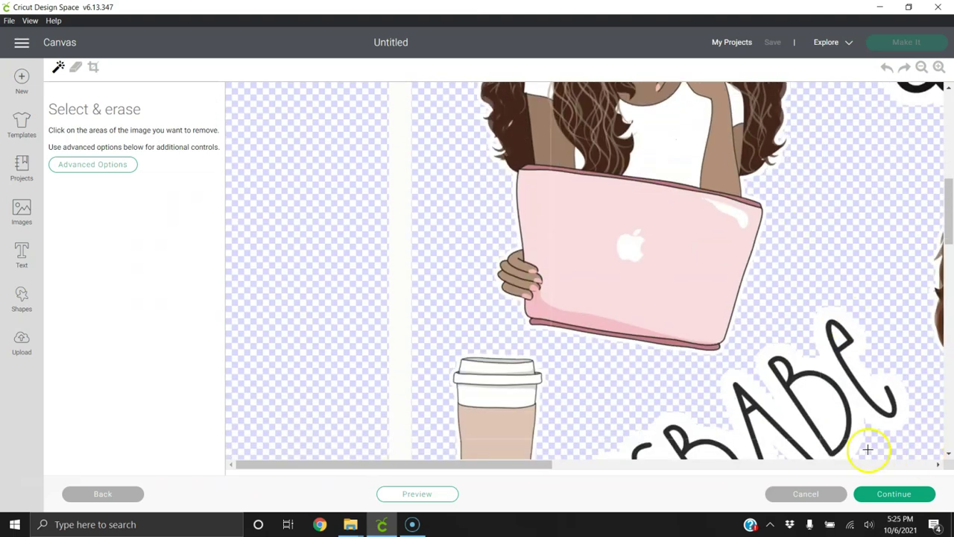
- Accept the image without erasing anything and upload it as a Print Then Cut image
left_click(893, 494)
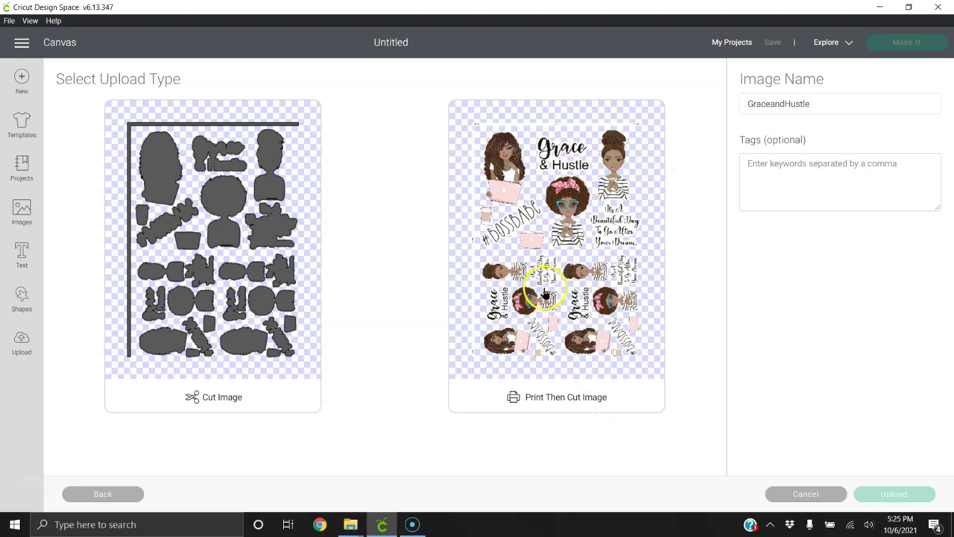
left_click(640, 393)
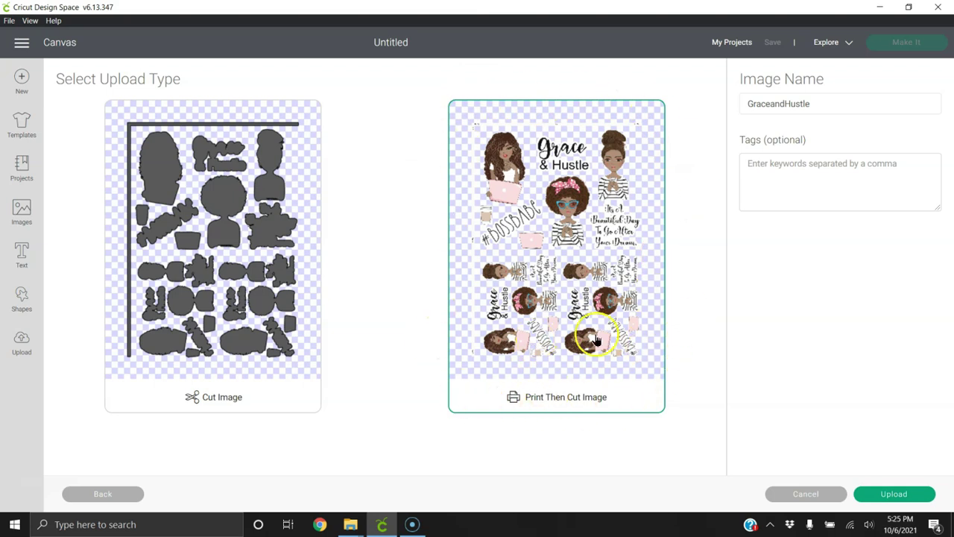
left_click(890, 503)
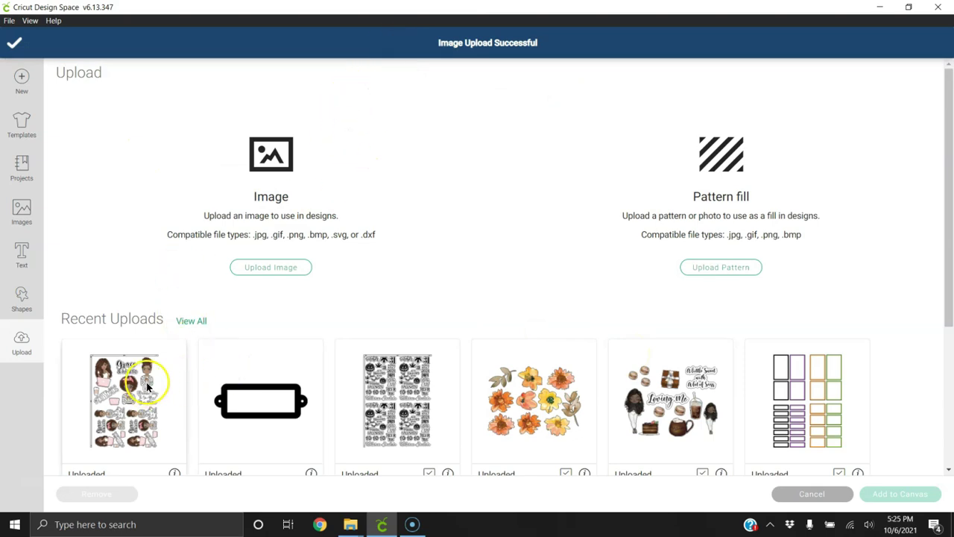
- Select the uploaded GraceandHustle sheet in the recent uploads and add it to the canvas
left_click(85, 435)
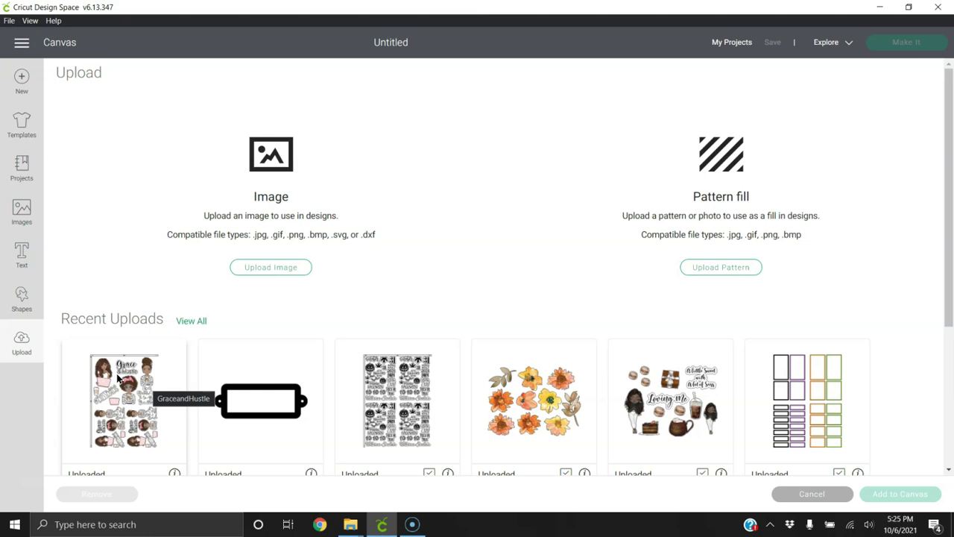
left_click(169, 375)
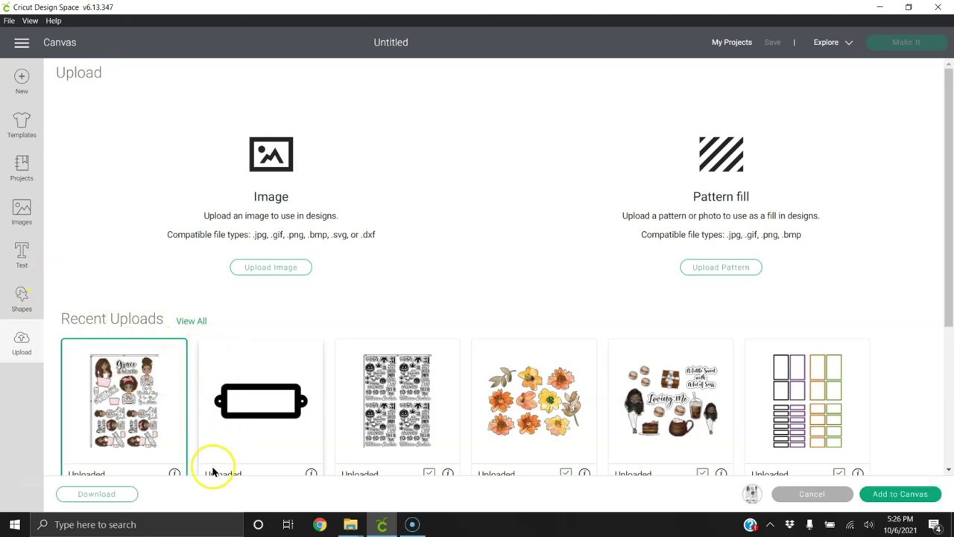
scroll(278, 335, "down", 3)
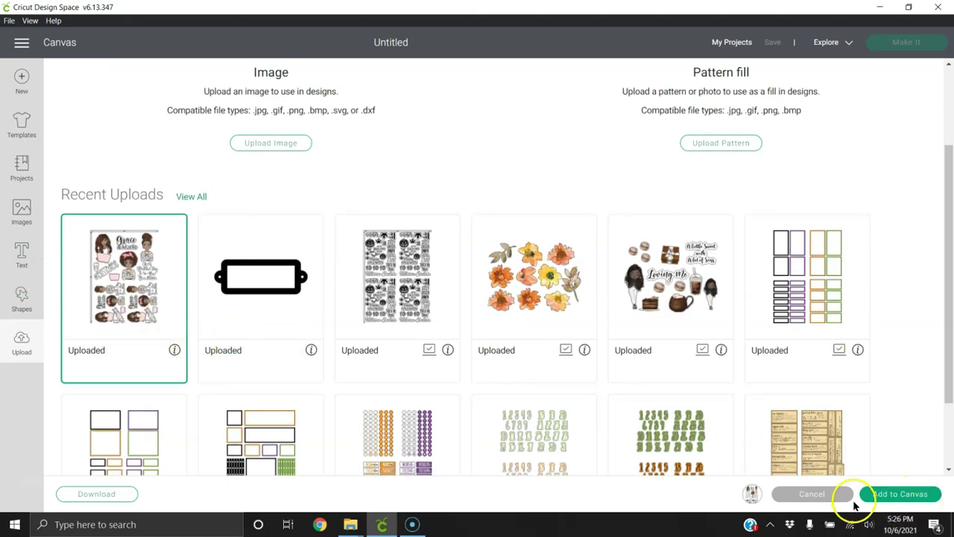
left_click(902, 498)
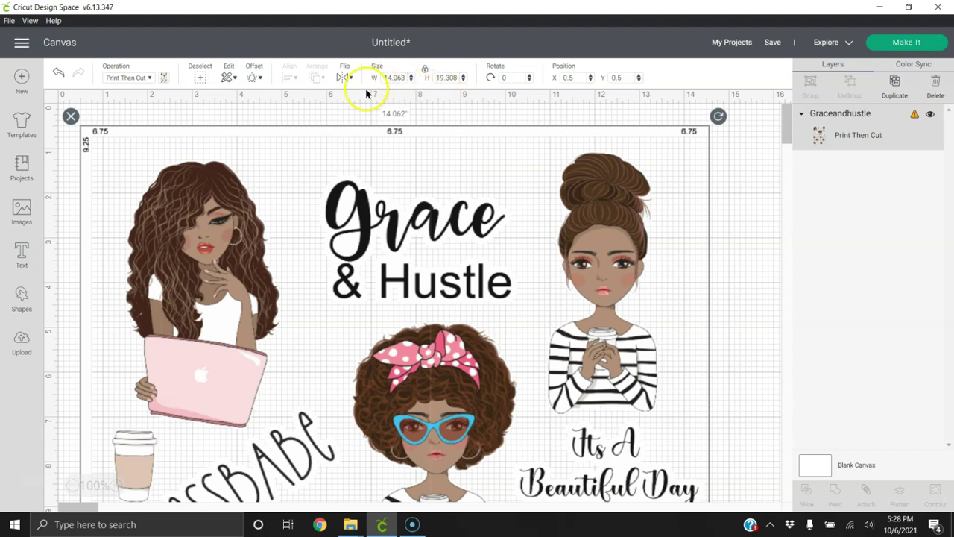
- Resize the sticker sheet with locked proportions, first to a width of 6.75 inches and finally to a height of 9.25 inches
left_click_drag(381, 77, 425, 78)
type("6.75")
key("Return")
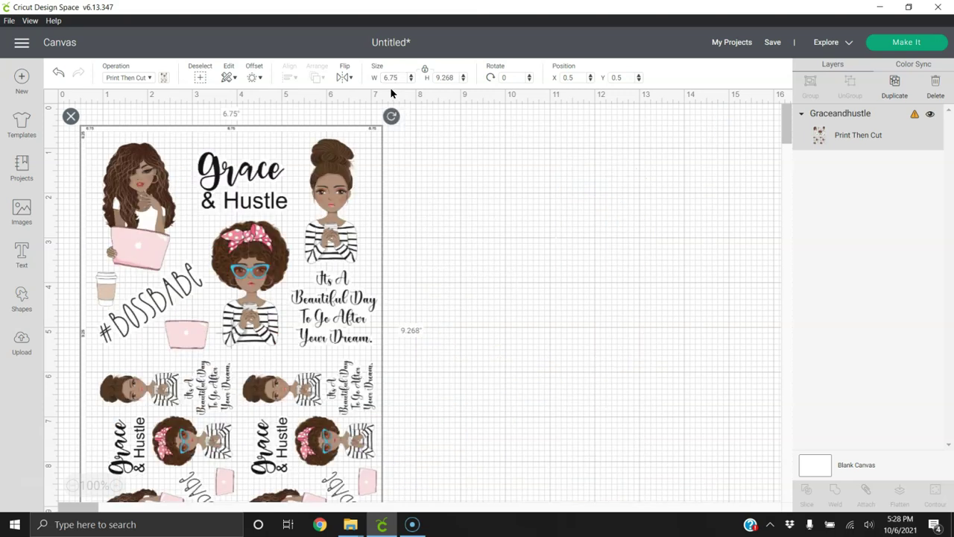
left_click(404, 98)
left_click(913, 127)
double_click(442, 77)
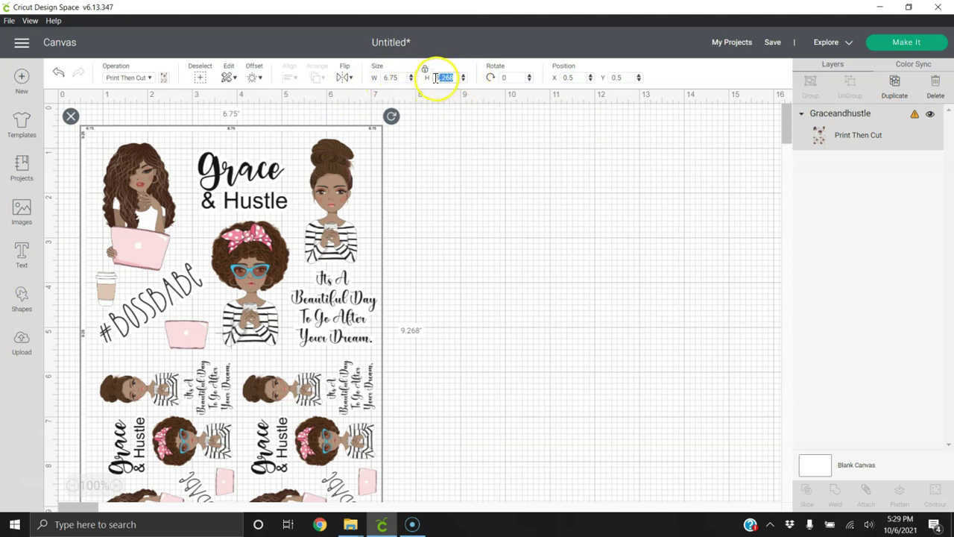
type("9.25")
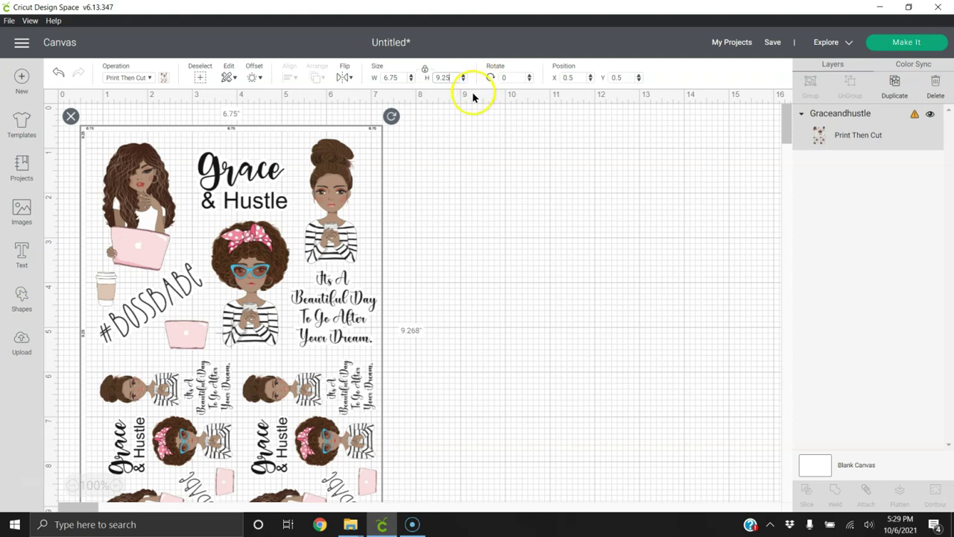
left_click(388, 115)
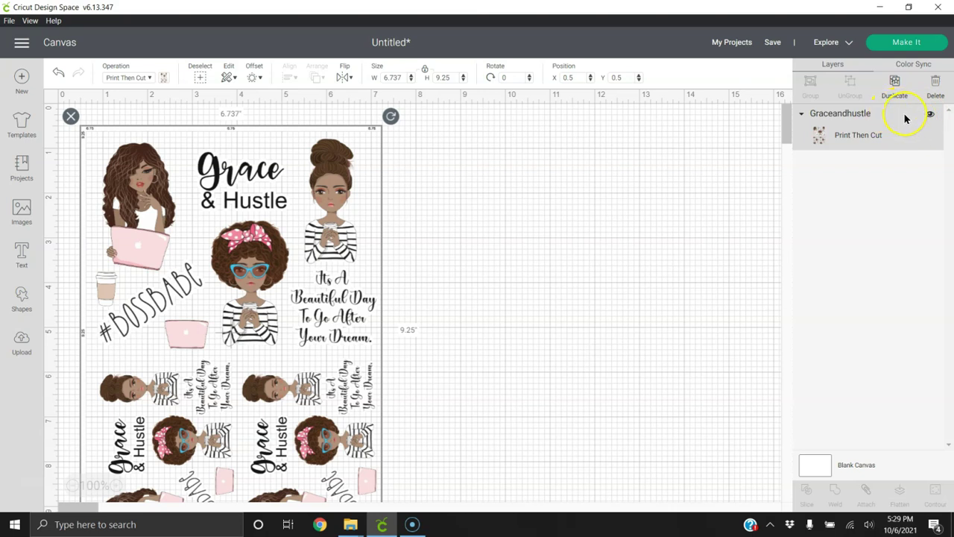
- Shift the sticker sheet about 1 inch to the right and save the project as chelacreates_bossbabe in the ChelaCreates collection
left_click_drag(331, 152, 378, 150)
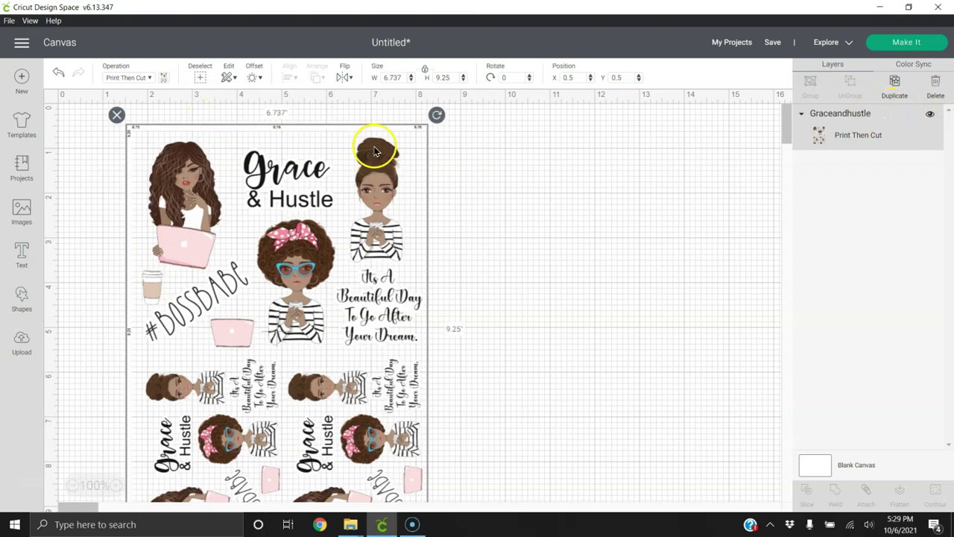
left_click(782, 43)
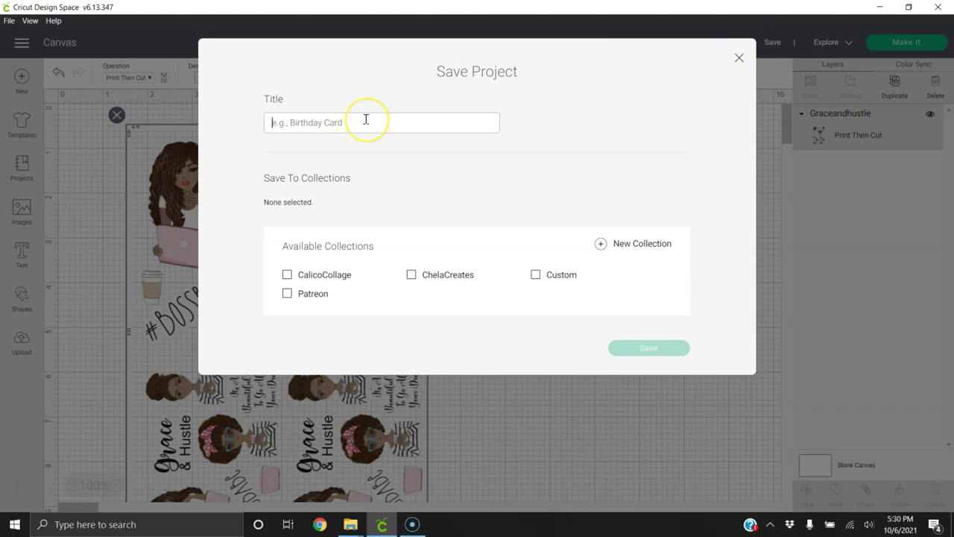
type("chelacreates_bossbabe")
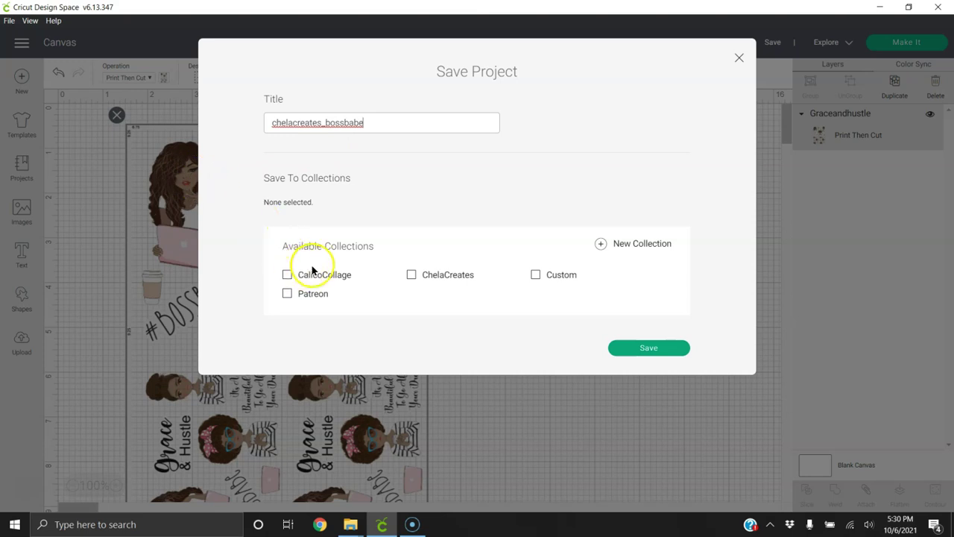
left_click(411, 274)
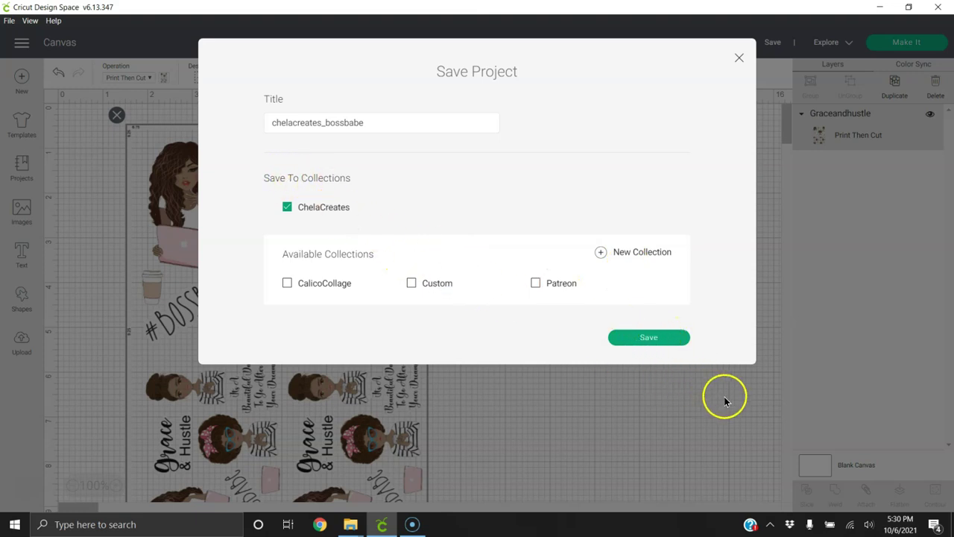
left_click(642, 341)
left_click(640, 339)
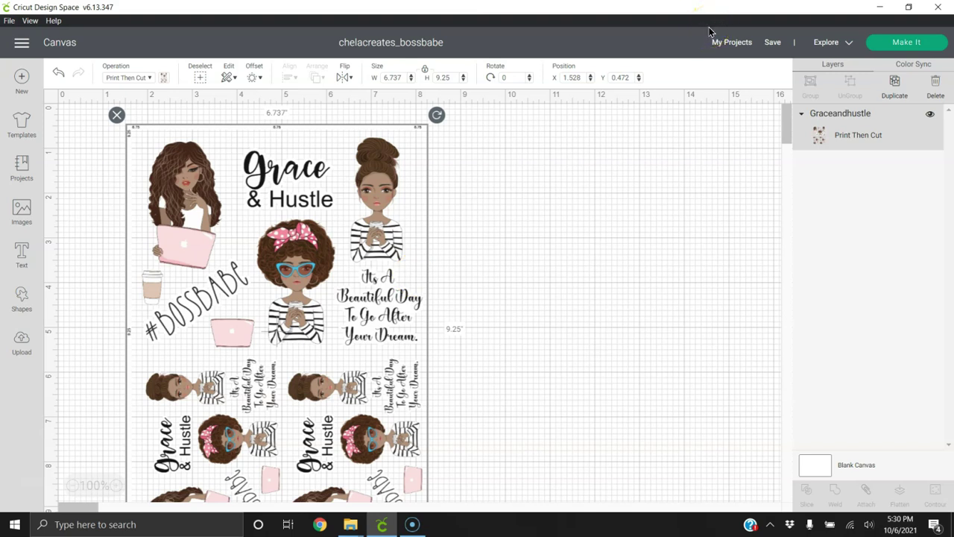
- Send the project to be made, check the letter-size Print Then Cut mat layout, and continue to the machine setup
left_click(898, 42)
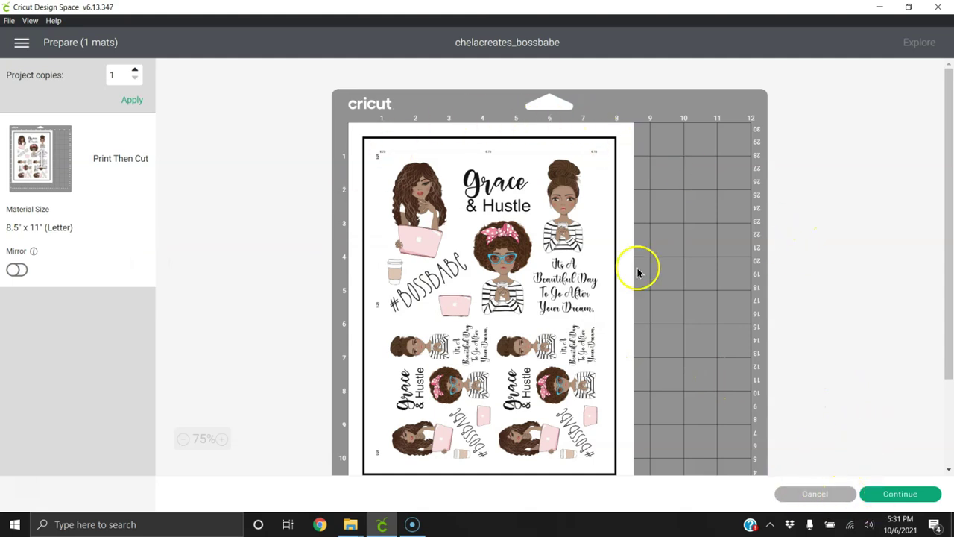
scroll(693, 291, "down", 3)
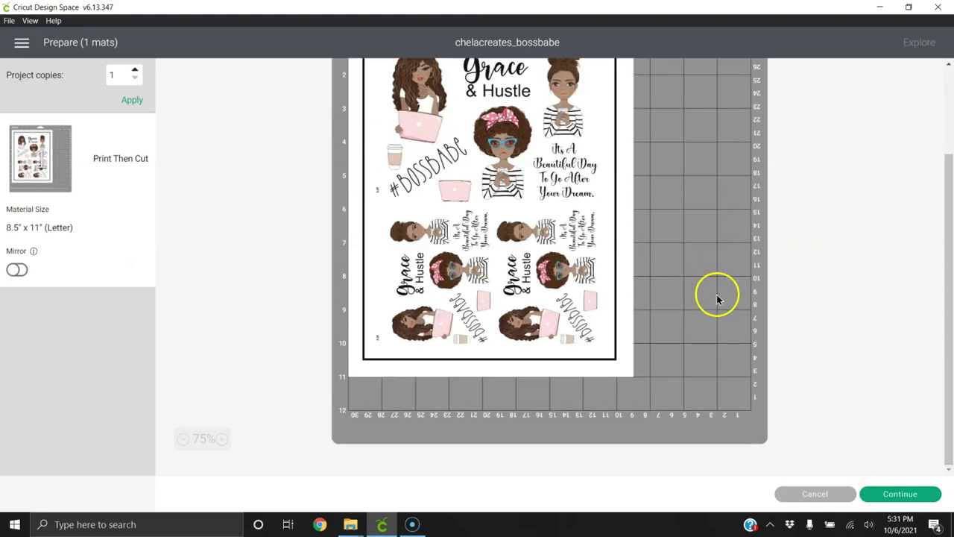
left_click(894, 495)
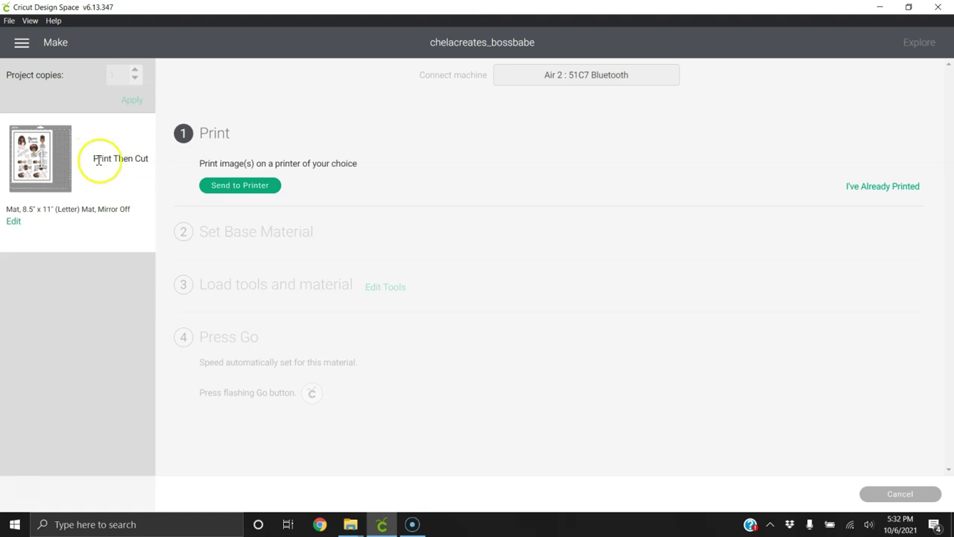
- Print the sticker sheet on the HP DeskJet 2600 series printer and set the base material to Sticker Paper White Light
left_click(233, 188)
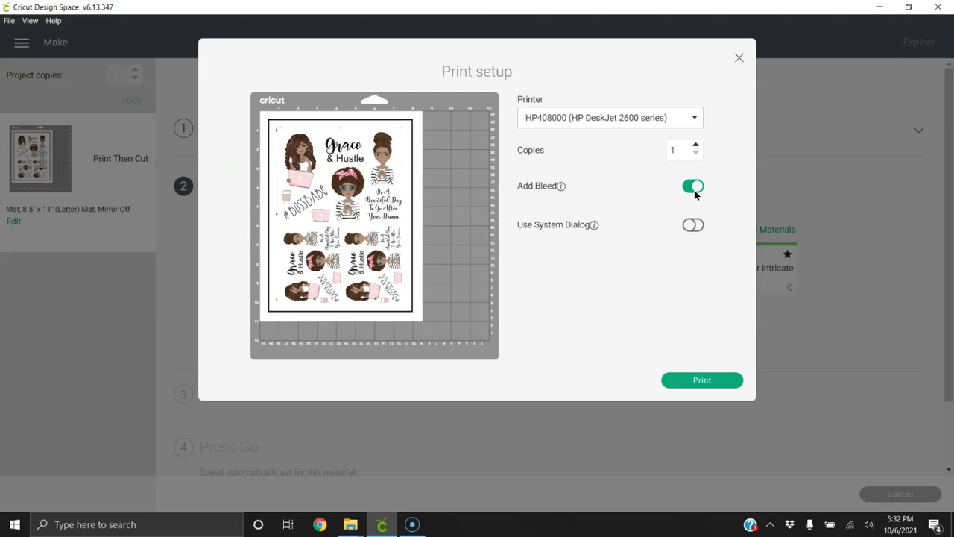
left_click(692, 384)
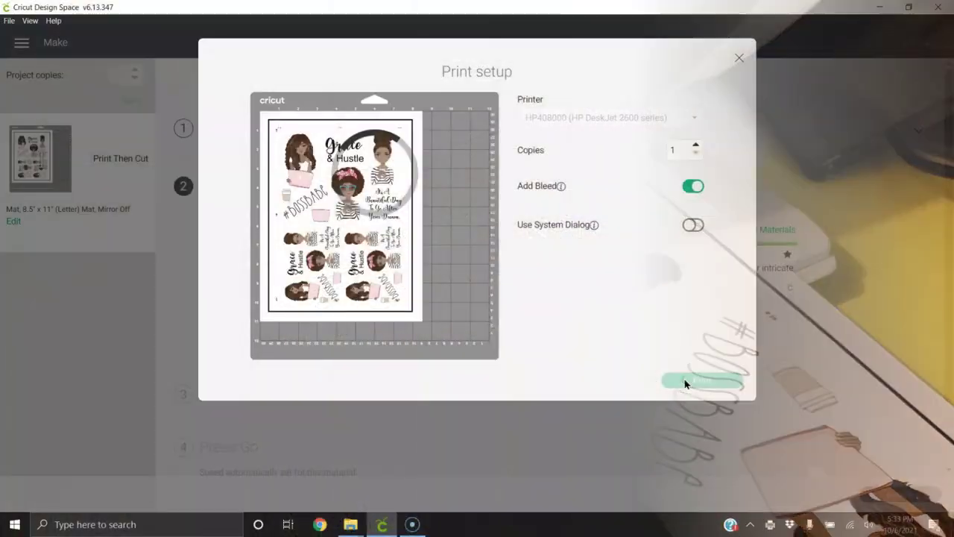
left_click(685, 382)
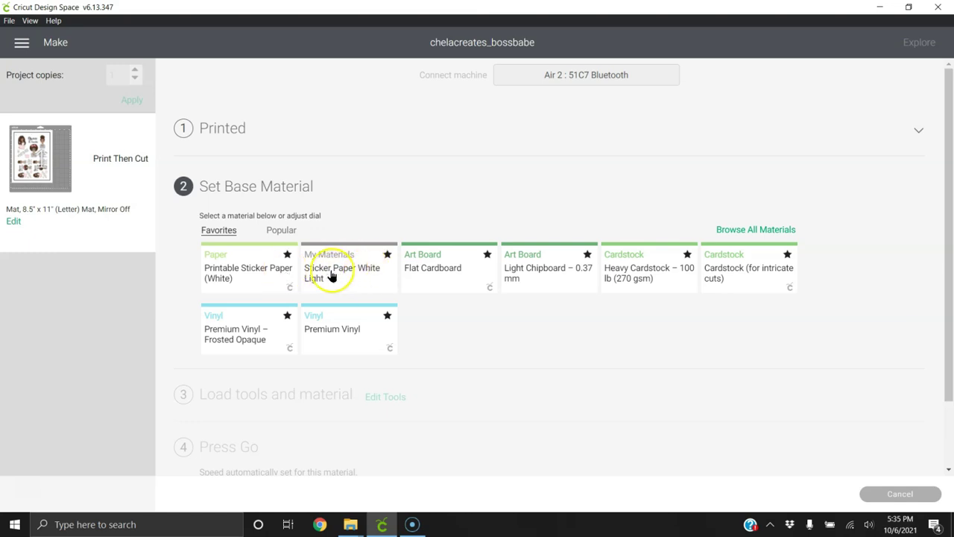
left_click(352, 277)
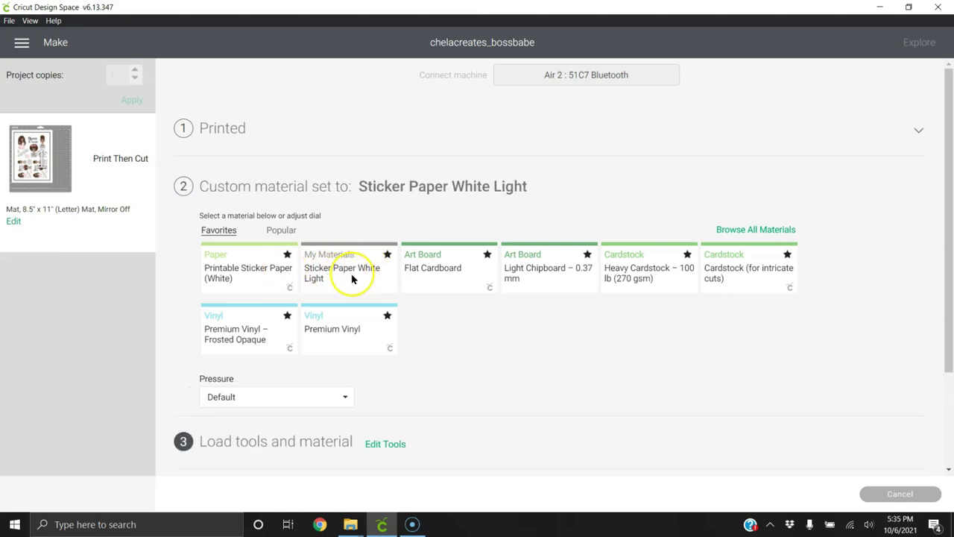